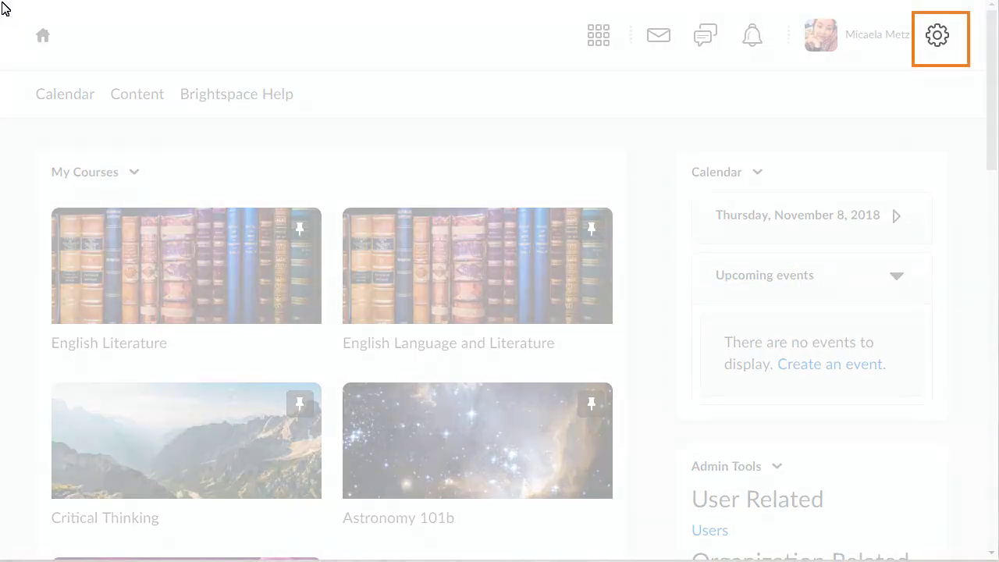
- Open the bongo-na.youseeu.com launch point from External Learning Tools' Manage Tool Providers list for editing
click(939, 39)
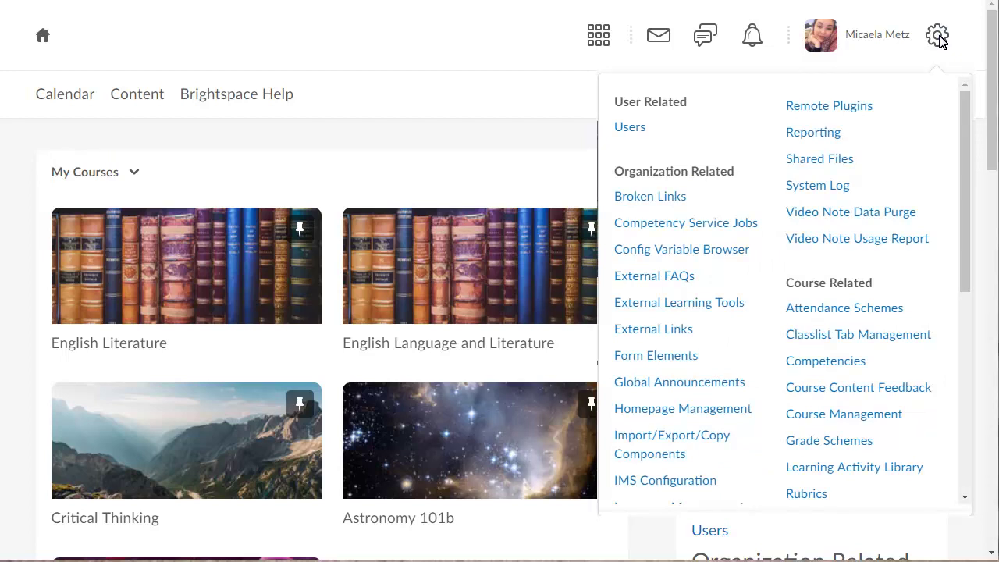
click(660, 303)
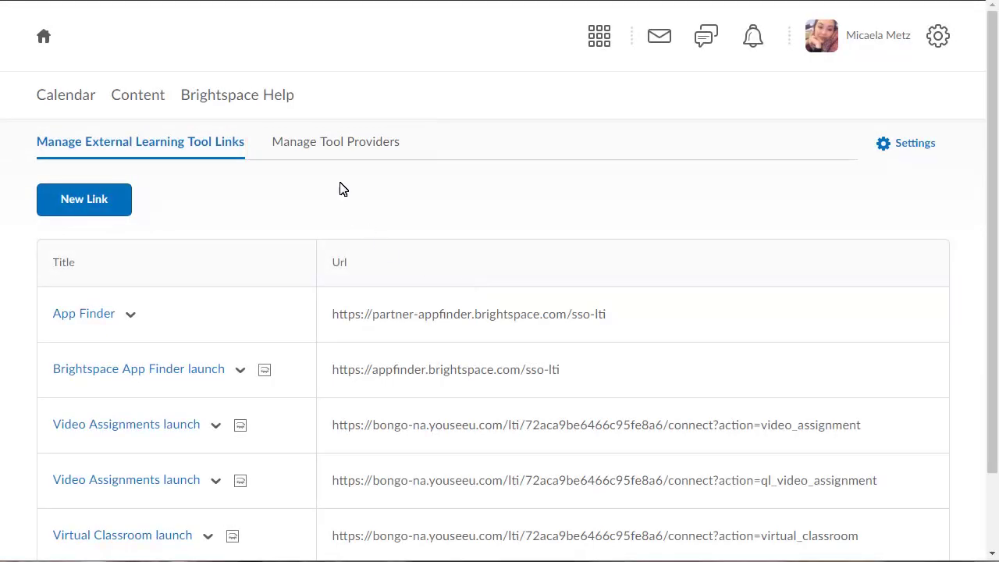
click(335, 146)
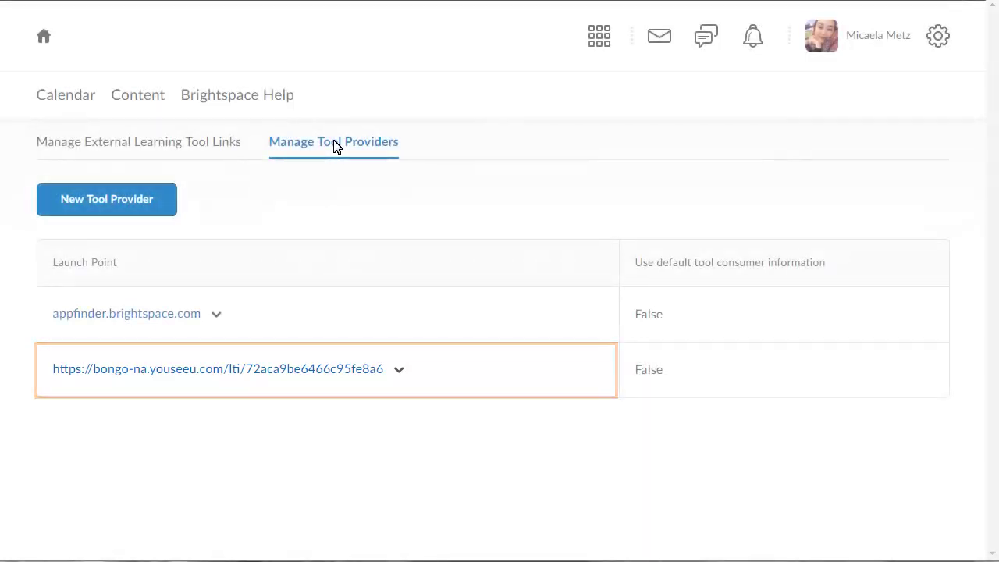
click(277, 368)
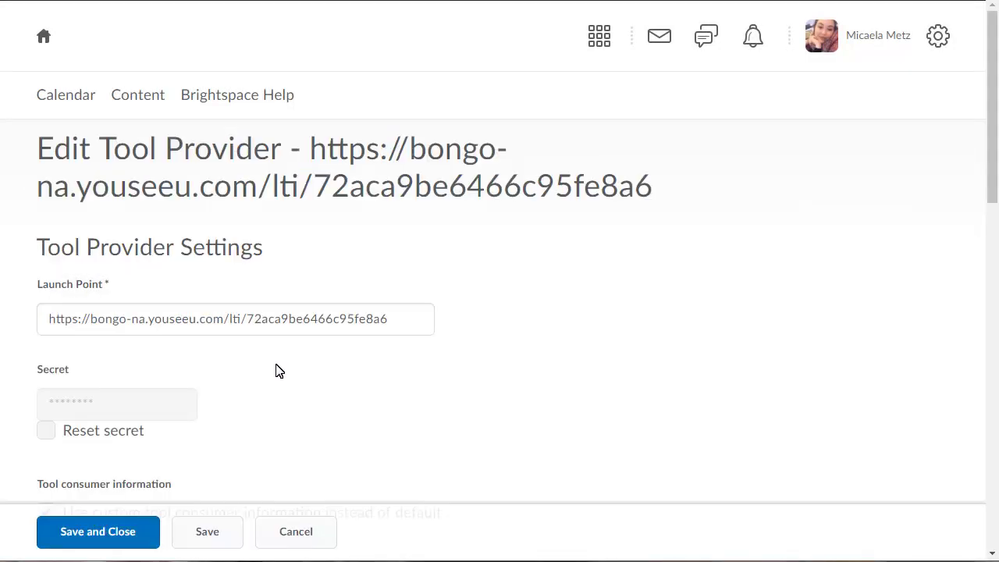
- Move down the Bongo Edit Tool Provider page toward its send-information checkboxes
click(993, 465)
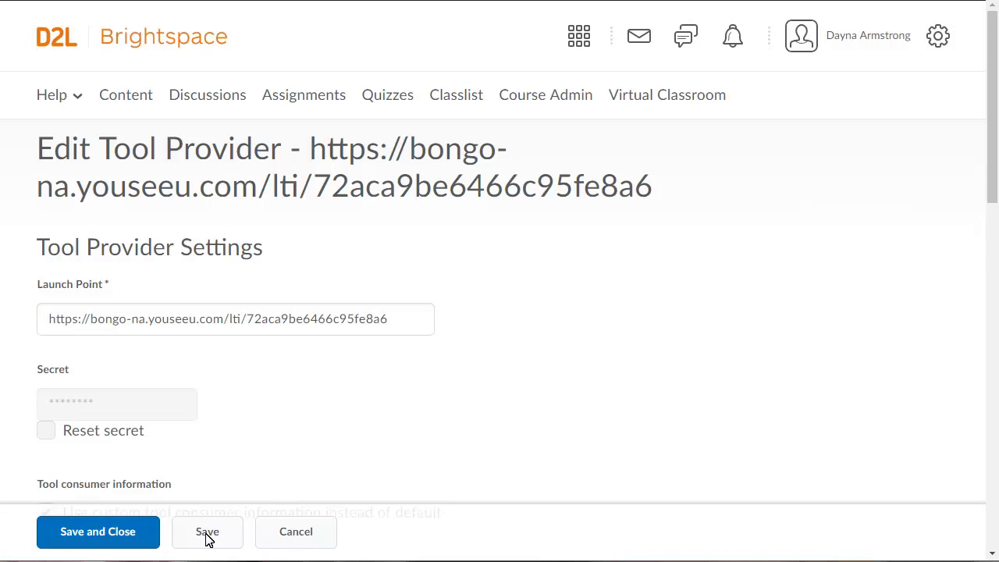
click(992, 466)
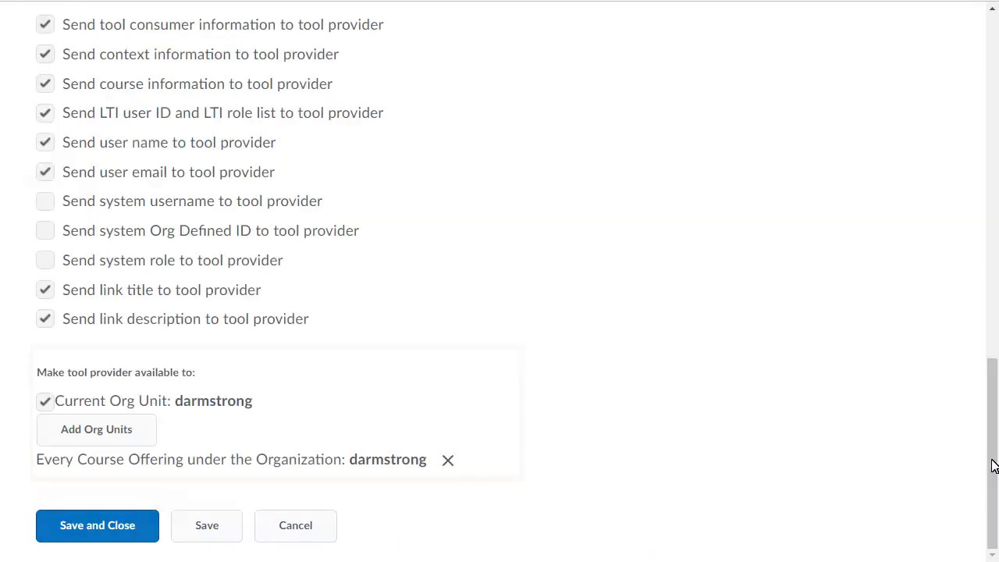